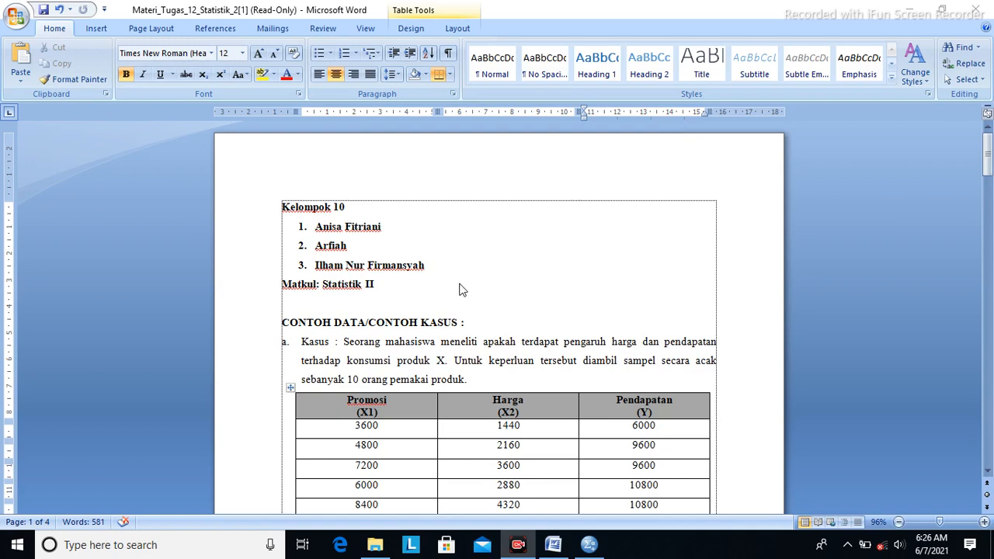
Step: Review the case data table in the document, switch to SPSS and check the variable definitions for X1, X2 and Y
scroll(349, 409, "down", 5)
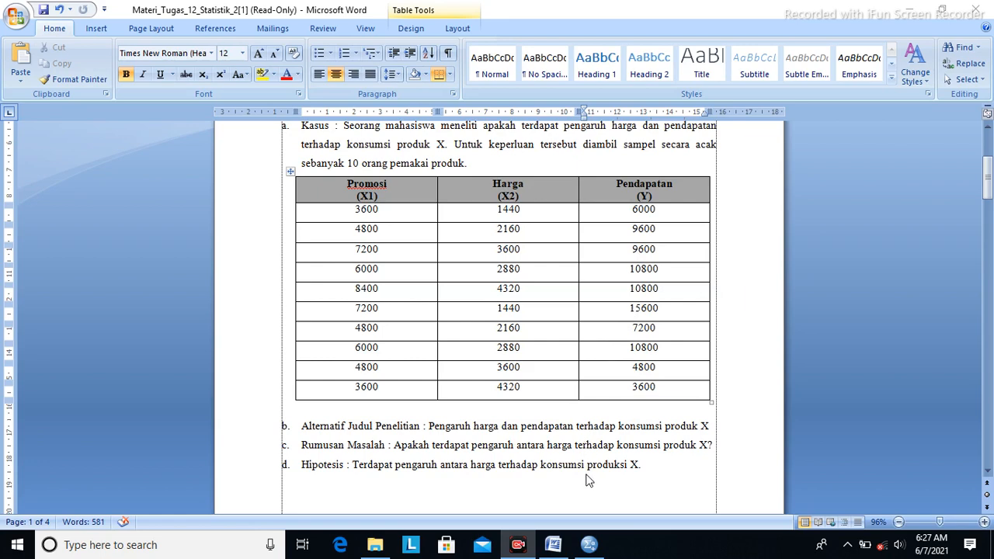
left_click(590, 545)
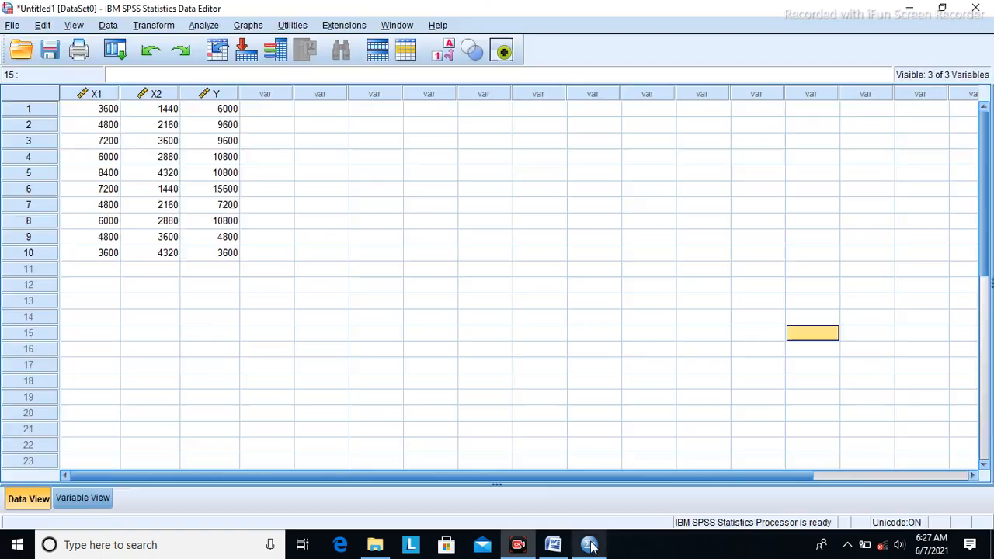
left_click(77, 498)
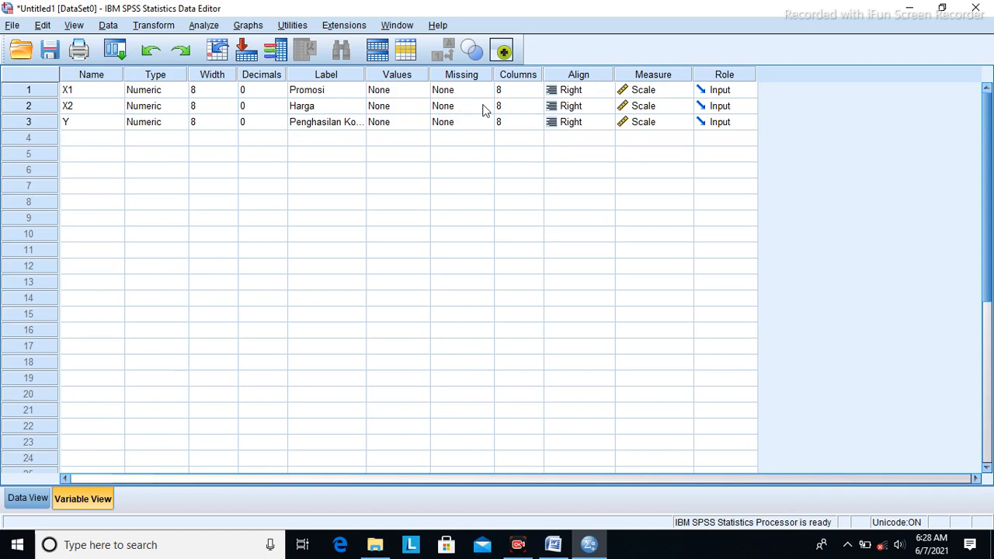
left_click(24, 501)
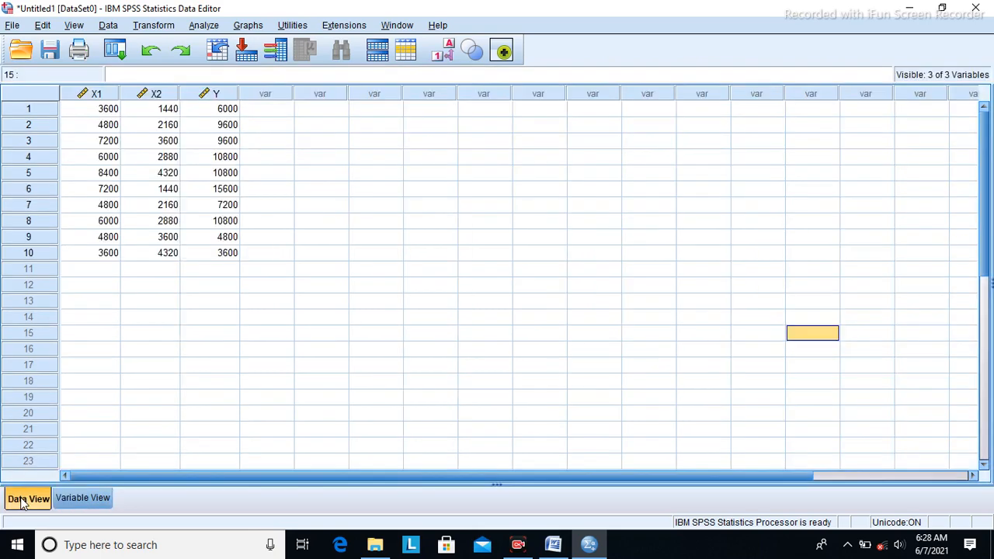
Step: Run a linear regression of Penghasilan Konsumen [Y] on Promosi [X1] and Harga [X2], using the Enter method with Estimates, Model fit and R squared change
left_click(205, 26)
mouse_move(254, 102)
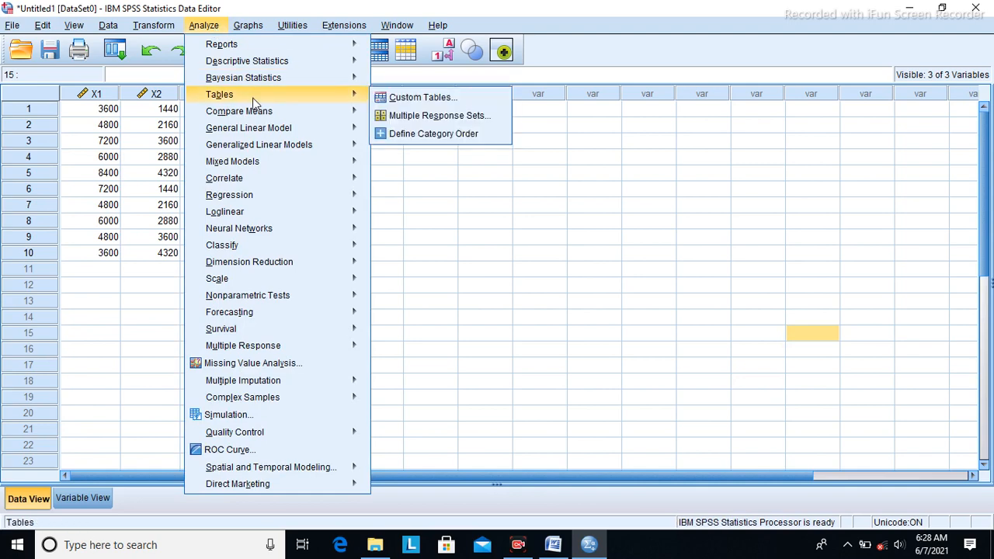
mouse_move(303, 247)
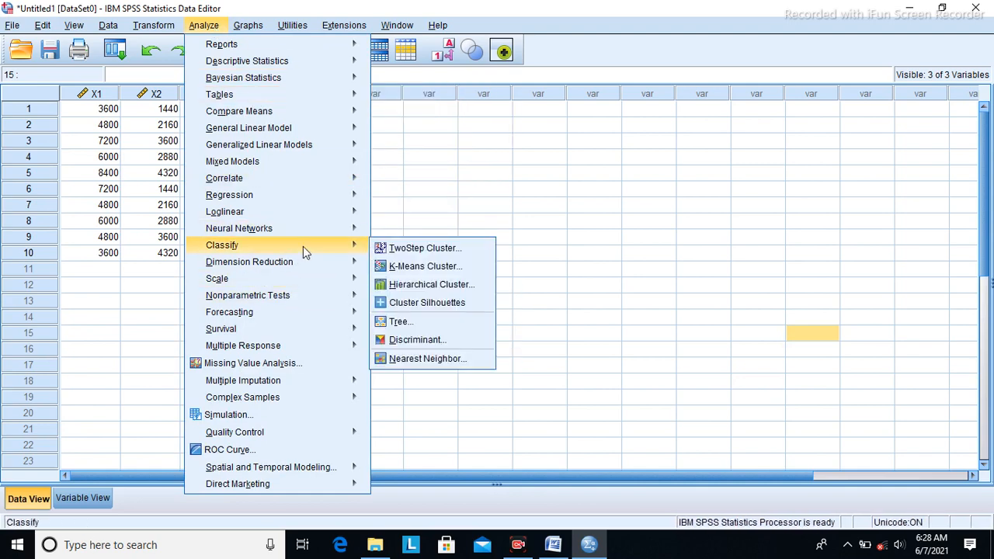
mouse_move(347, 198)
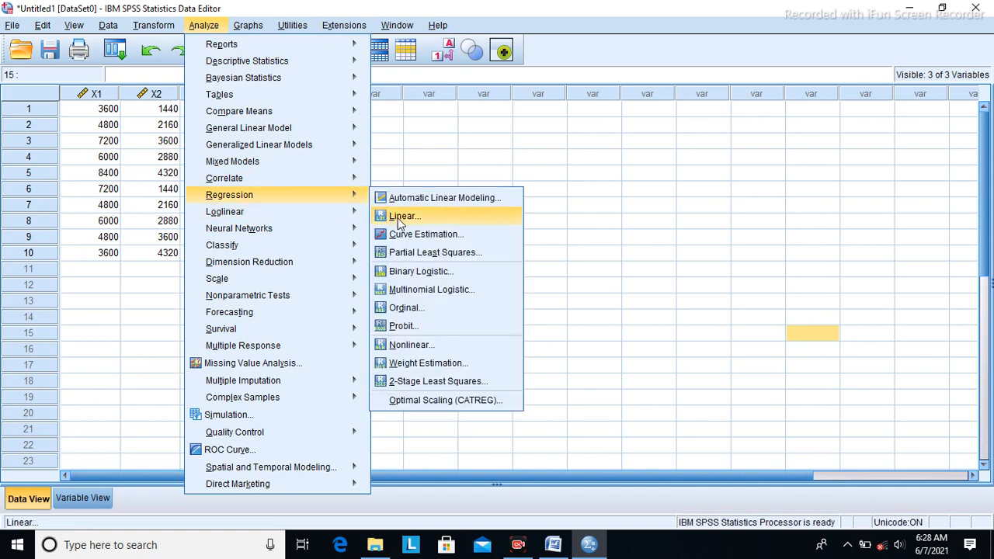
left_click(398, 220)
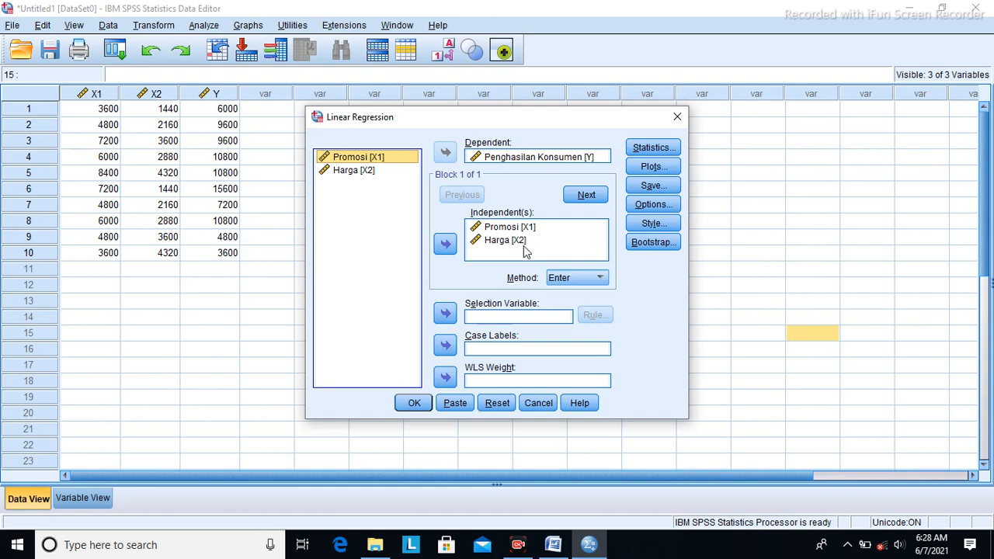
left_click(652, 150)
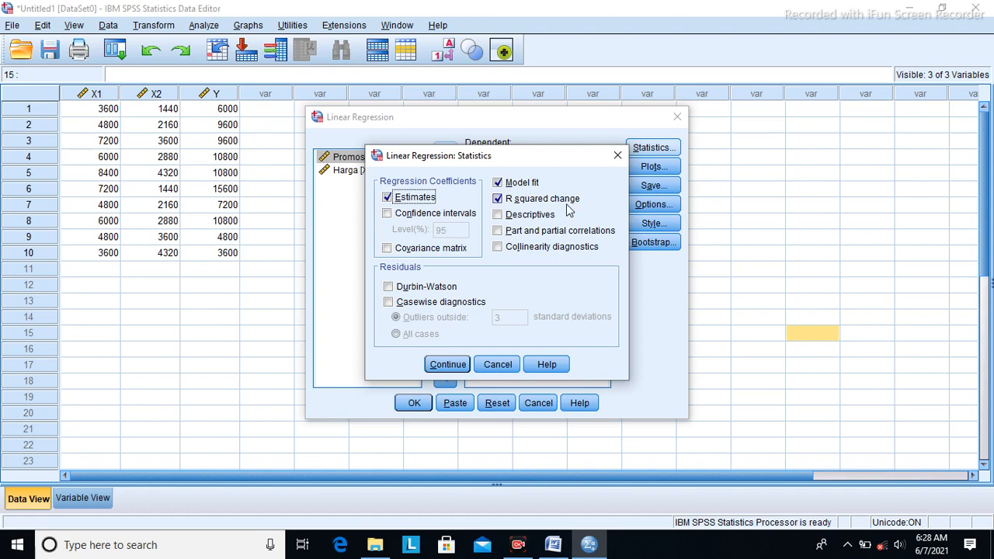
left_click(448, 367)
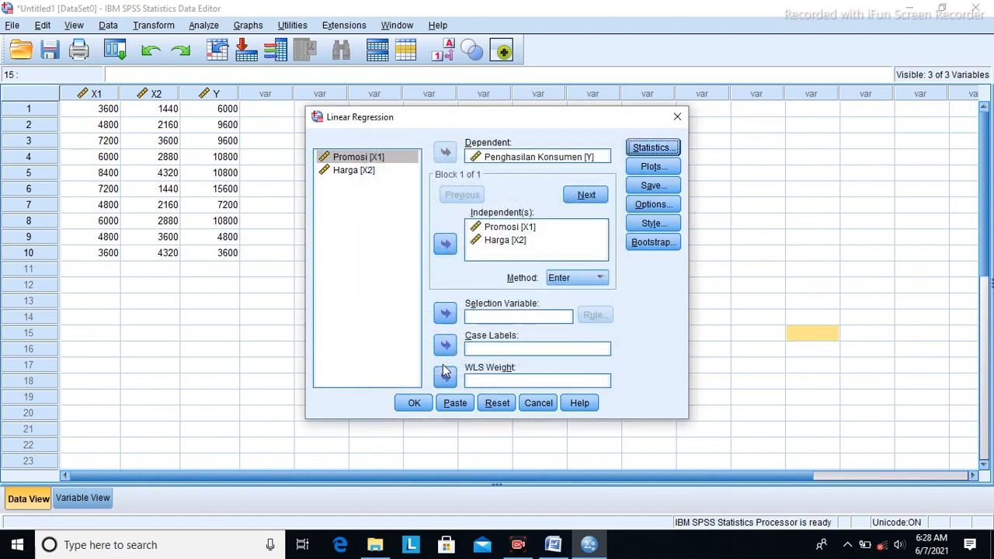
left_click(414, 404)
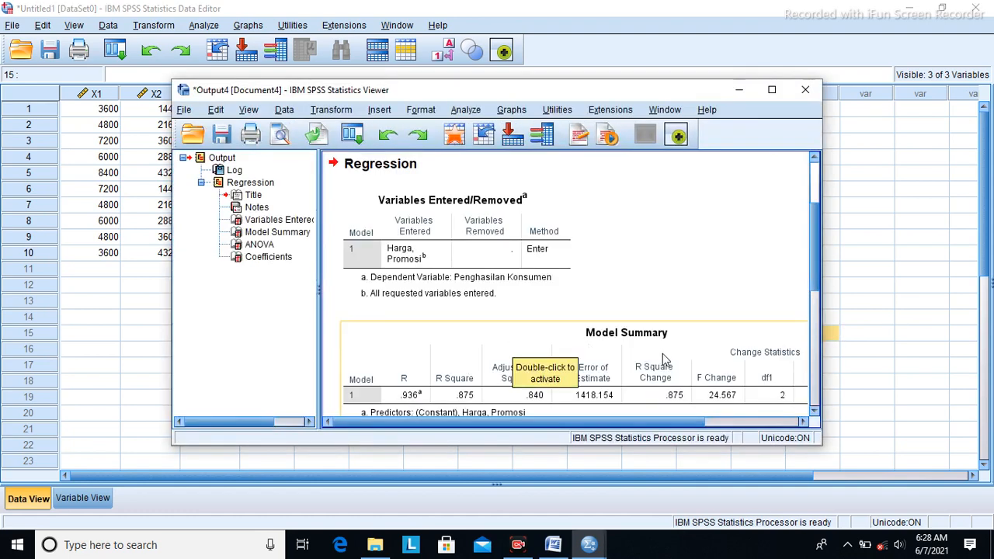
Step: Examine the regression output from the Model Summary through the ANOVA and Coefficients tables
left_click(812, 412)
left_click(813, 412)
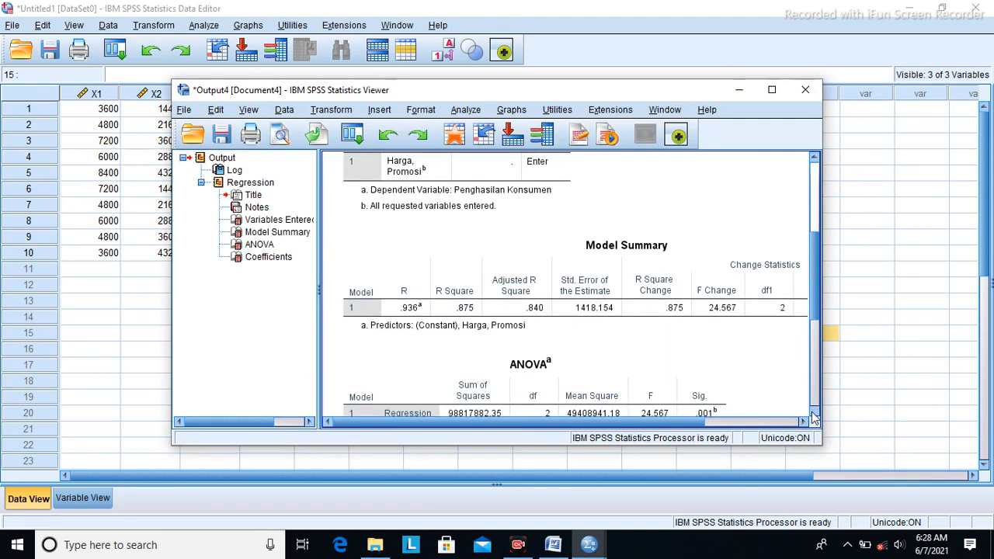
left_click(812, 412)
left_click(813, 411)
left_click(813, 412)
left_click(813, 413)
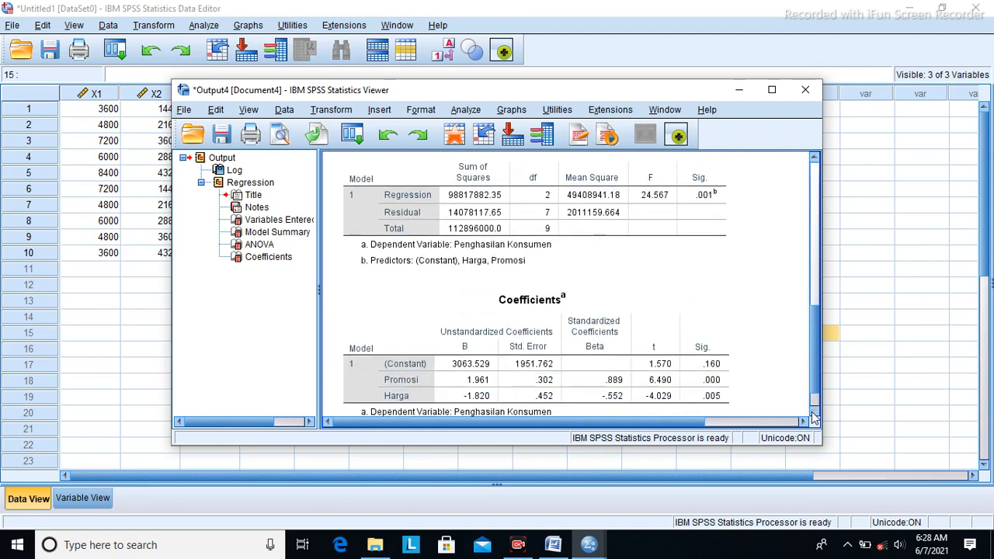
left_click(814, 414)
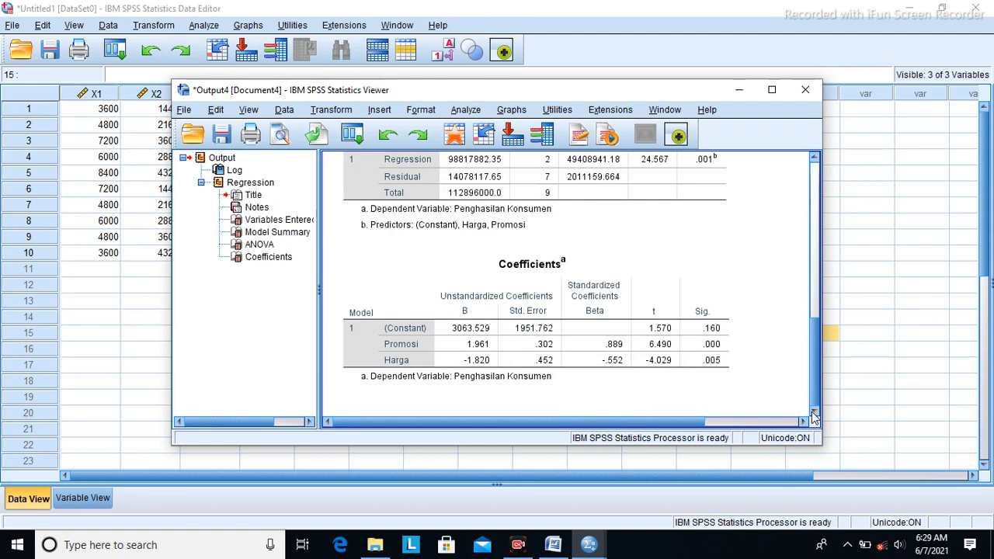
Step: Switch to Word and read the simultaneous F test under HASIL ANALISIS, covering CARA 1 and CARA 2 with their ANOVA tables
left_click(561, 545)
scroll(474, 347, "down", 10)
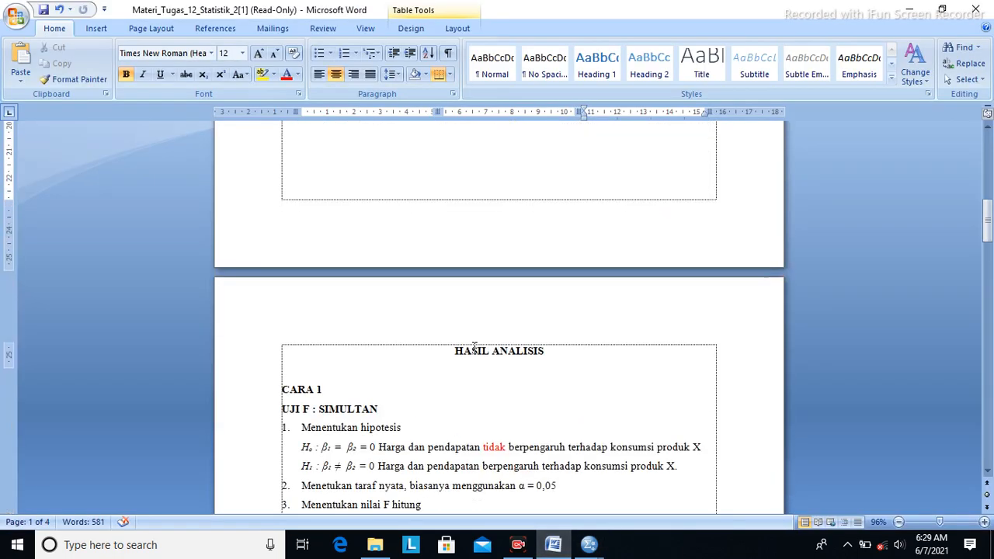
scroll(474, 347, "down", 5)
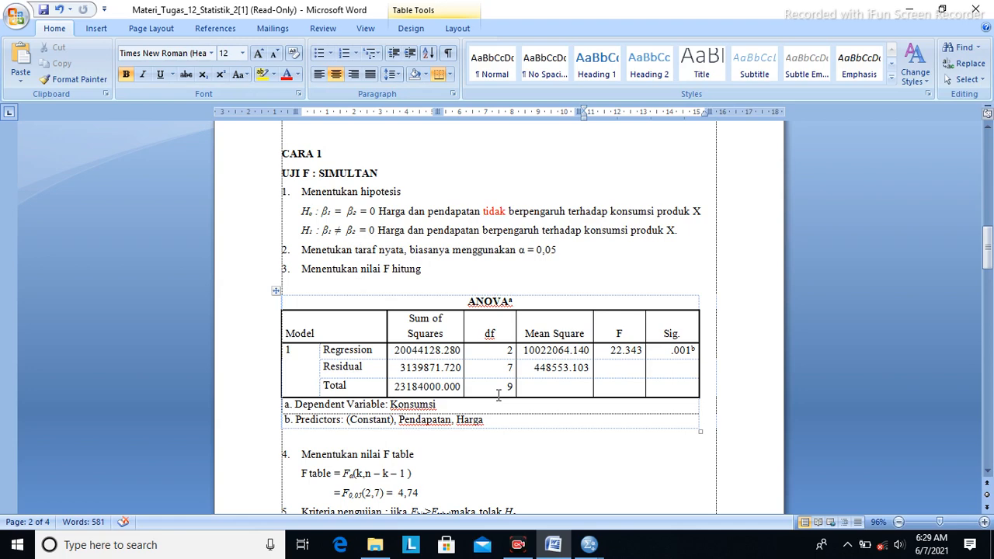
scroll(499, 396, "down", 3)
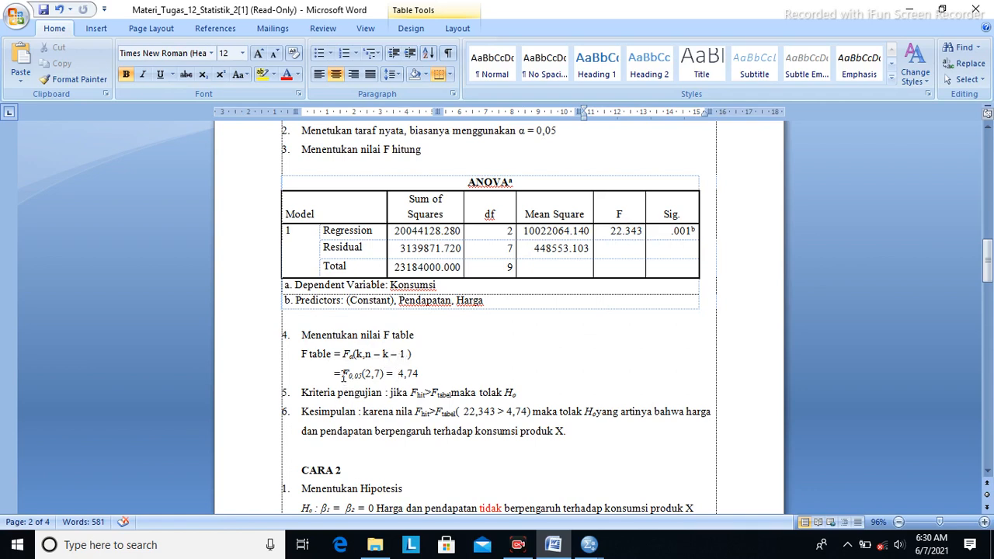
left_click(378, 417)
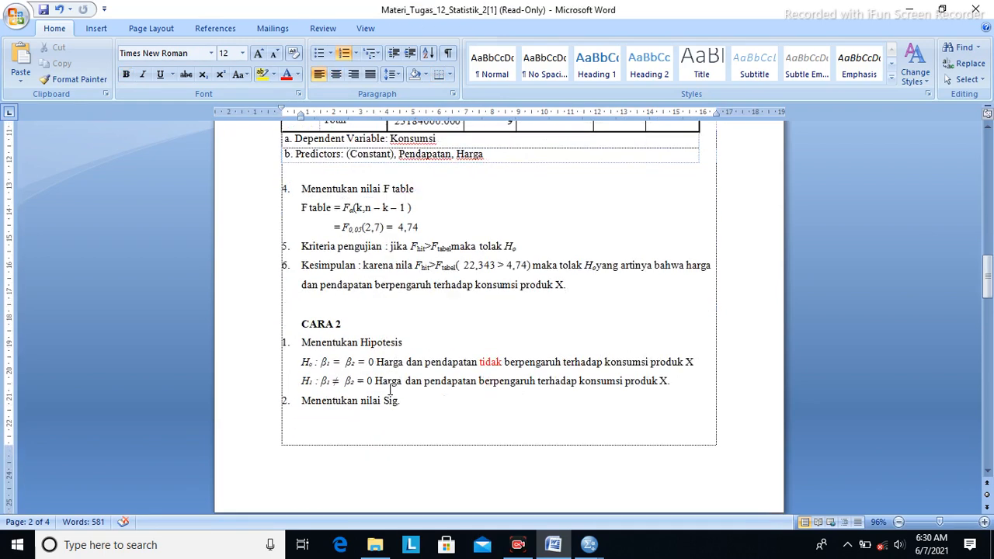
scroll(390, 390, "down", 3)
scroll(443, 384, "down", 2)
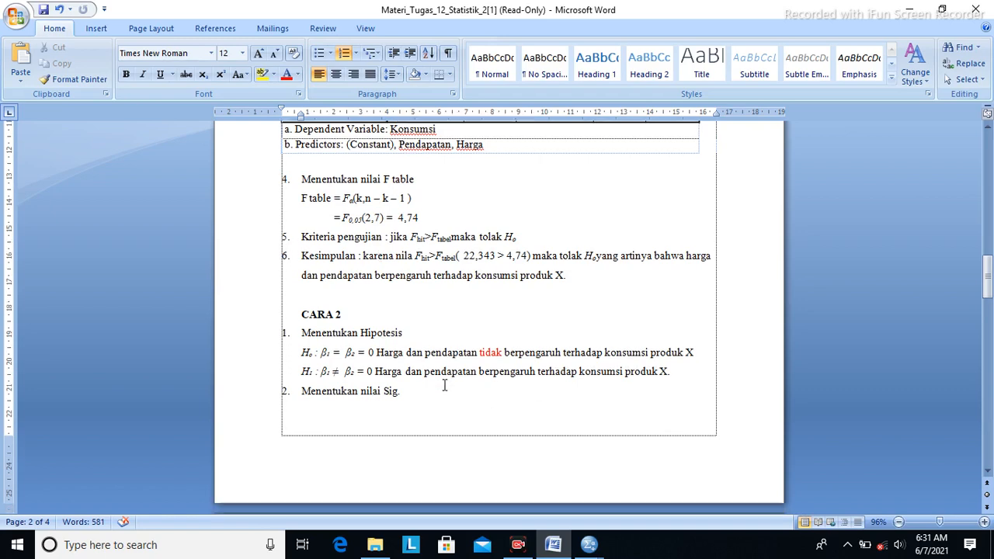
scroll(444, 383, "down", 2)
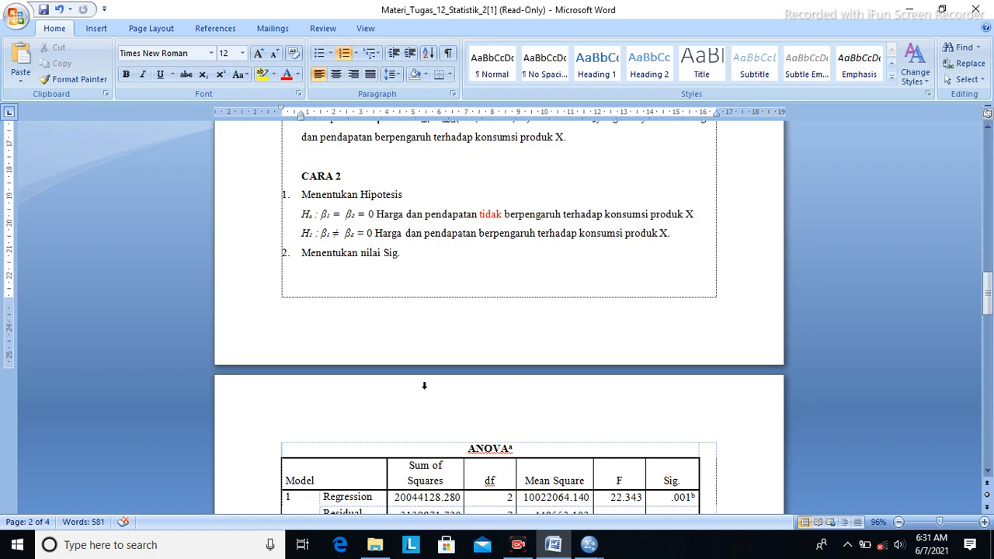
scroll(424, 385, "down", 5)
scroll(424, 387, "down", 1)
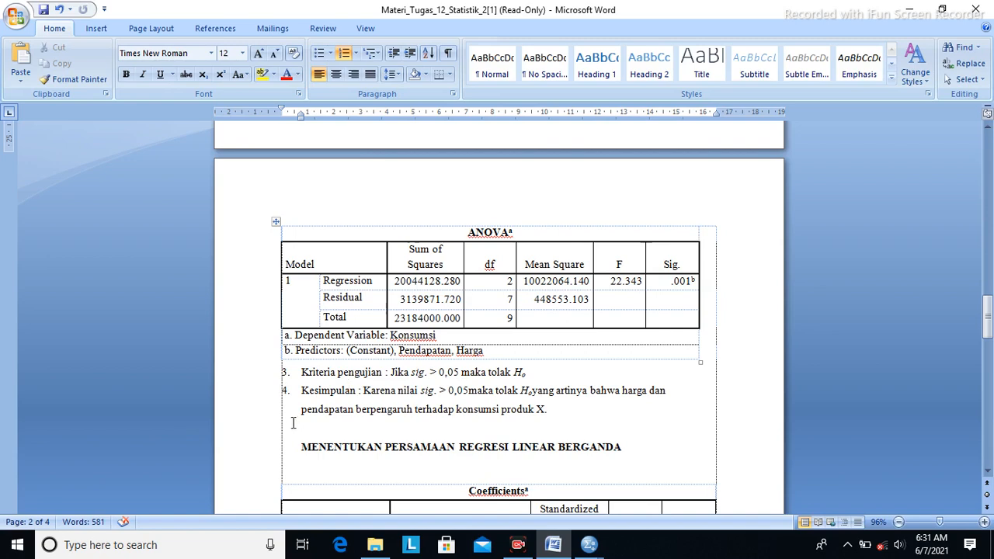
Step: Read the multiple linear regression equation and the partial t test section with its Coefficients table and conclusions
scroll(447, 441, "down", 5)
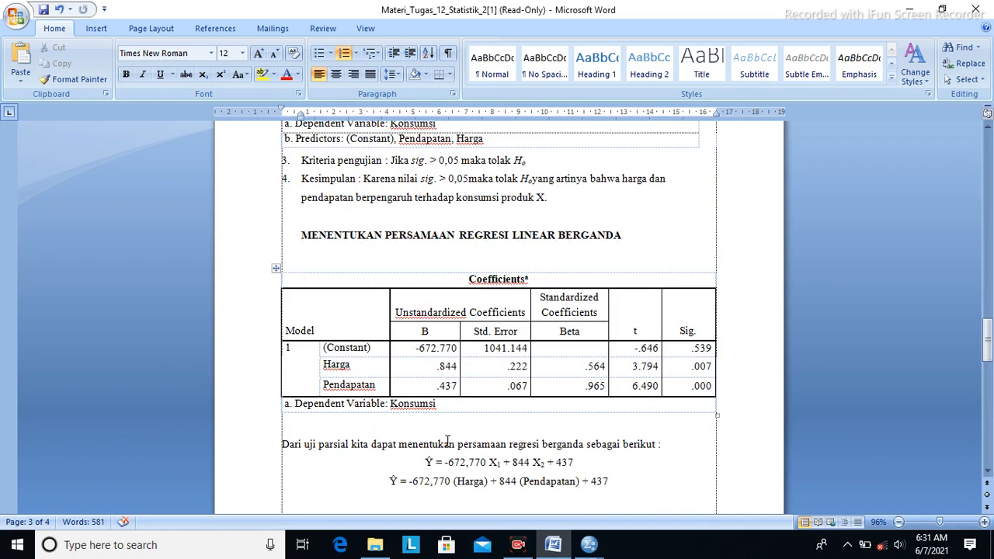
scroll(448, 441, "down", 4)
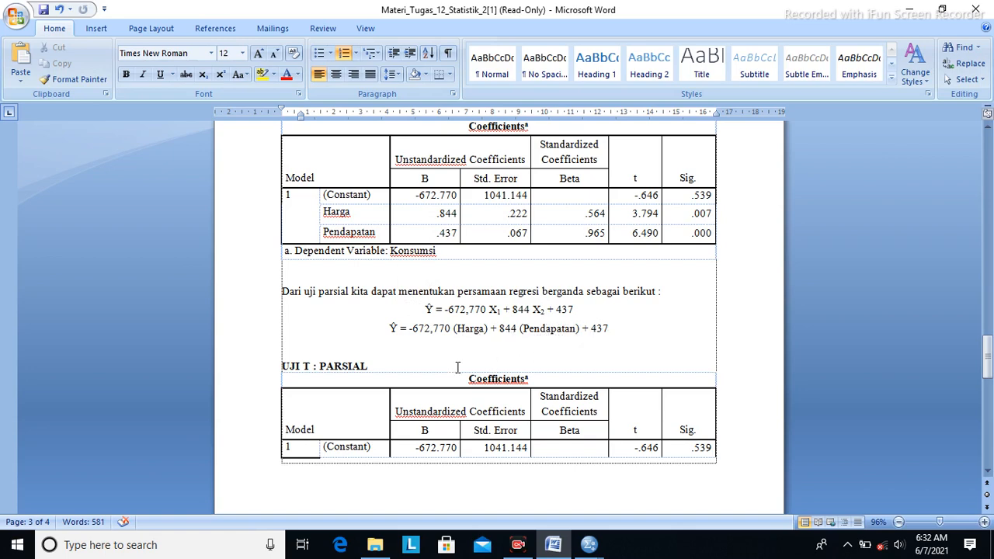
scroll(412, 371, "down", 3)
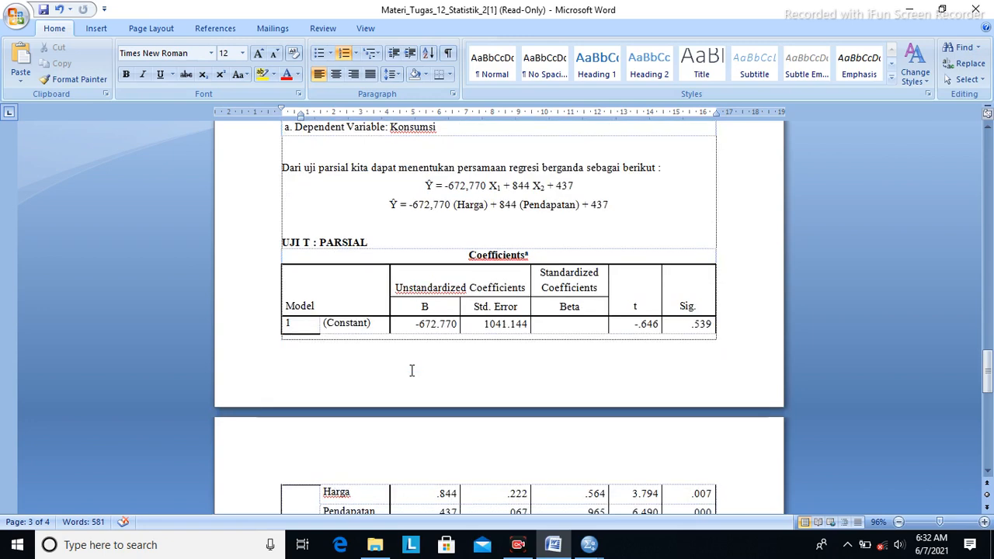
scroll(412, 370, "down", 3)
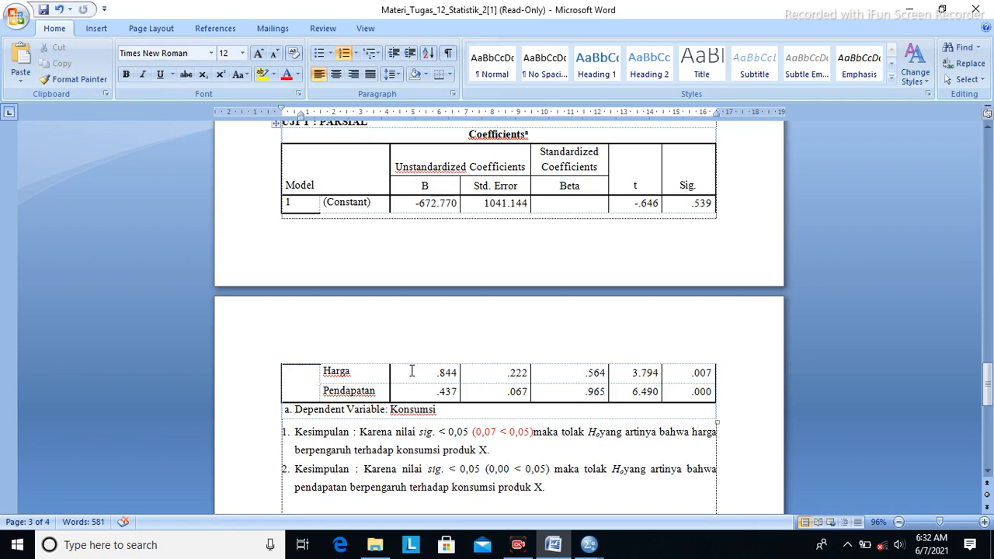
scroll(412, 372, "down", 2)
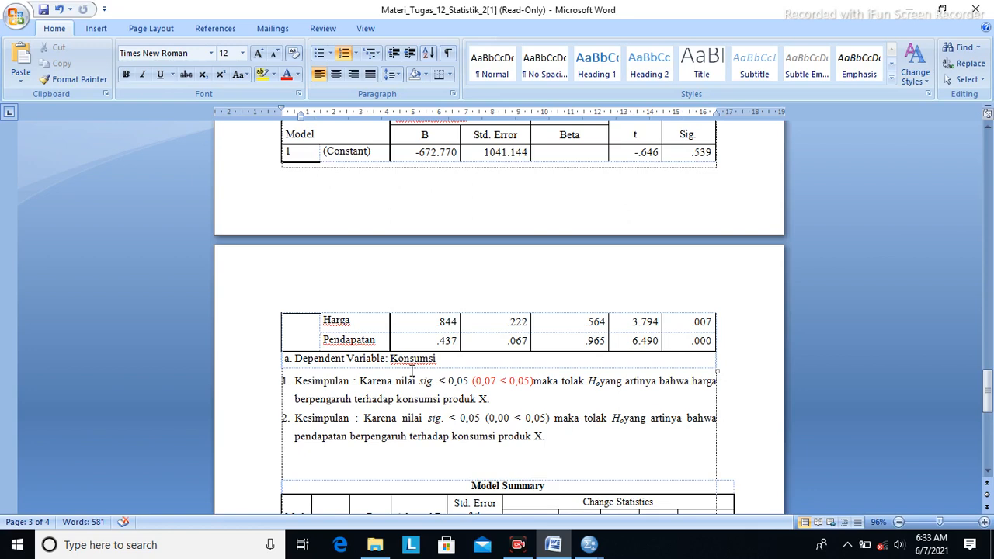
Step: Read the Model Summary table and the interpretation of the Adjusted R Square at the end of the document
scroll(412, 371, "down", 5)
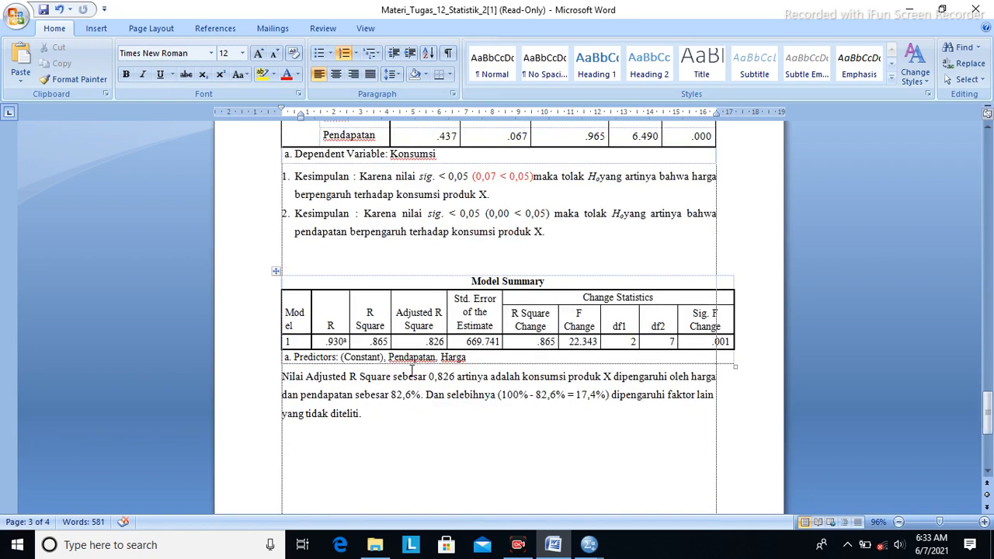
scroll(411, 371, "down", 2)
scroll(412, 371, "down", 2)
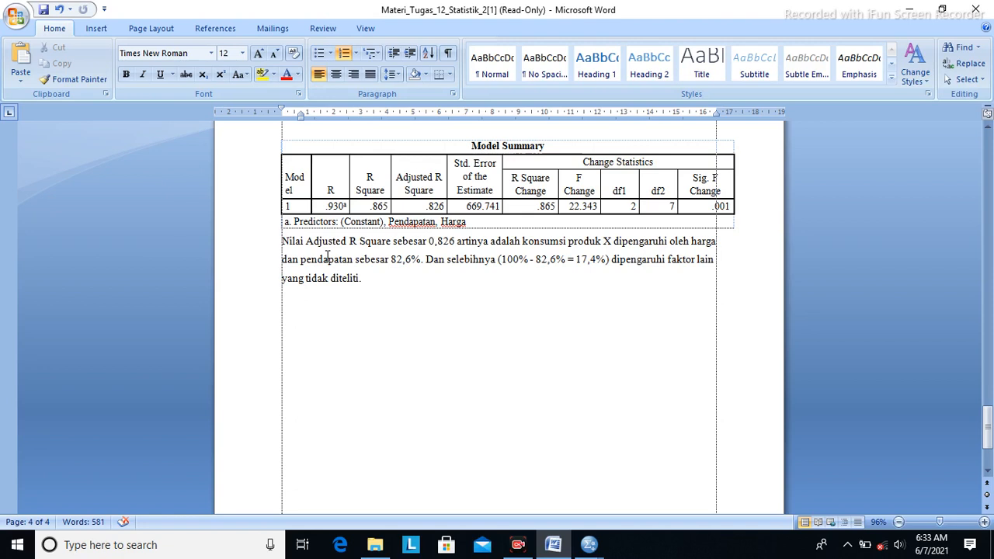
scroll(327, 256, "down", 3)
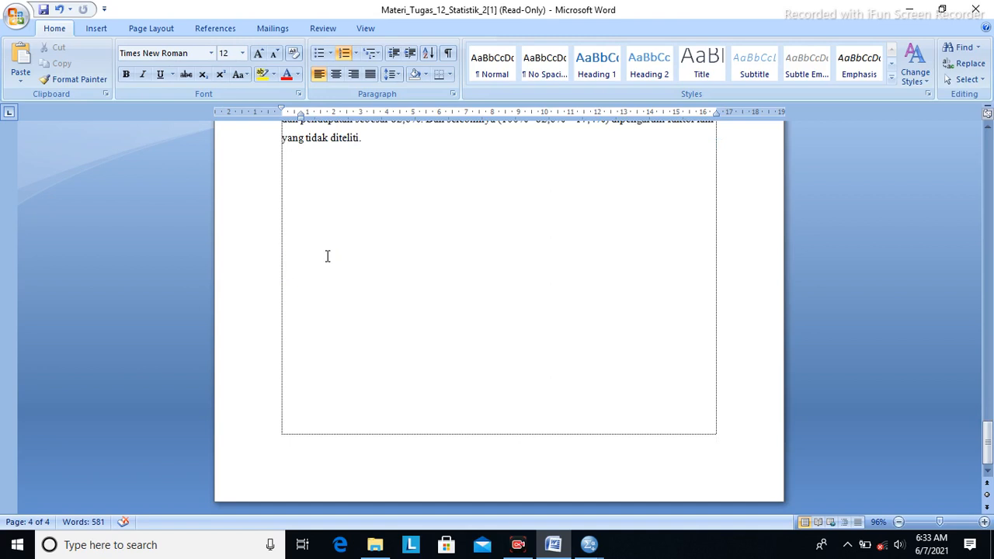
scroll(348, 244, "up", 3)
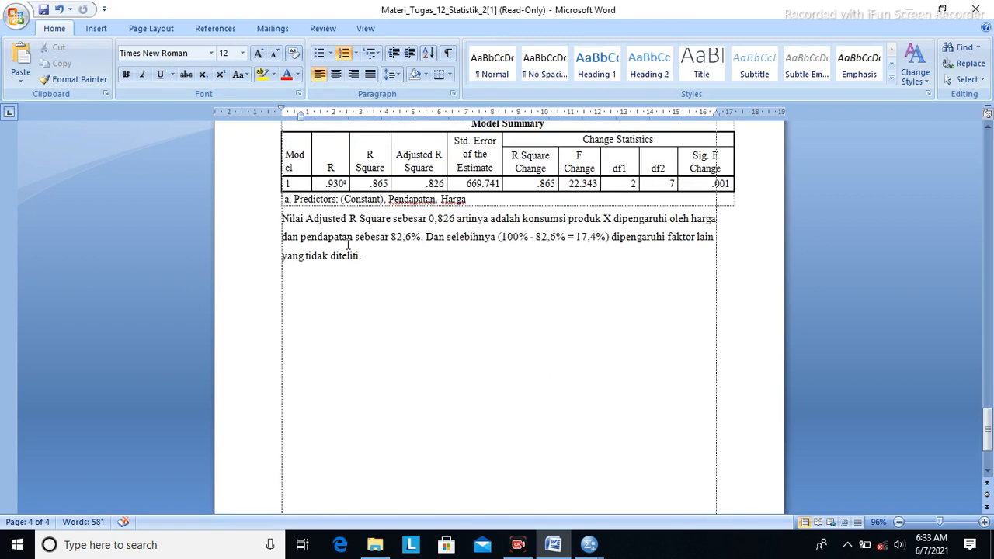